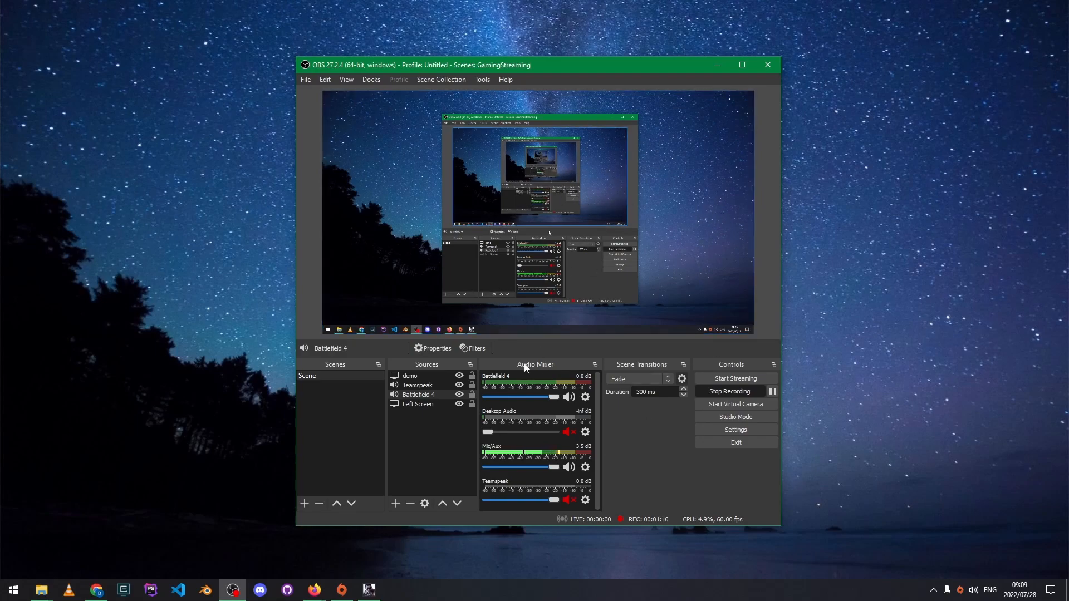
- Delete the demo source, keeping Teamspeak, Battlefield 4 and Left Screen, and bring up the Add Source menu
click(419, 427)
click(409, 403)
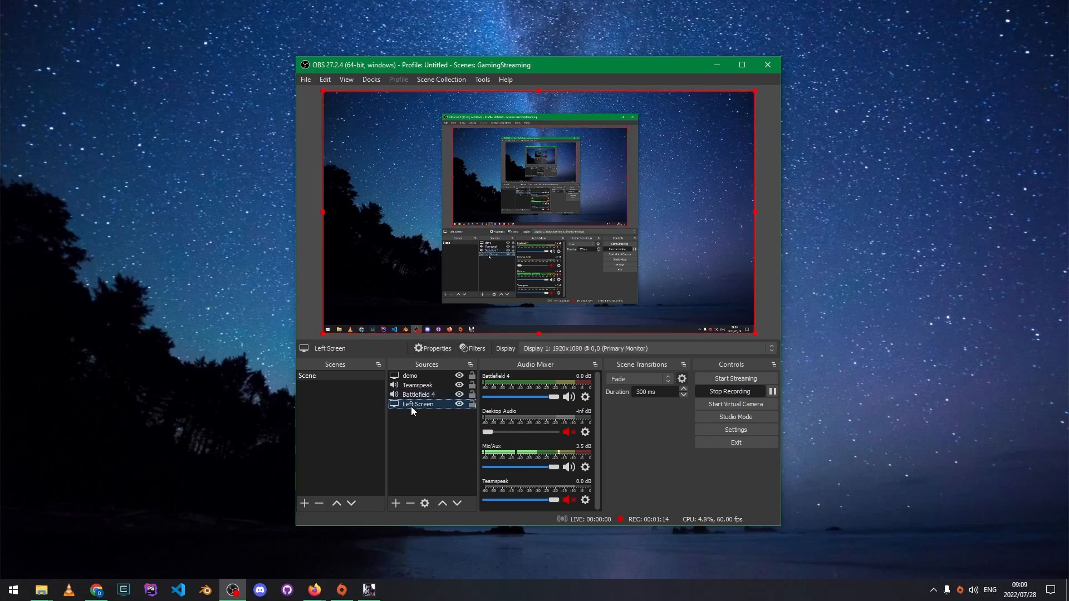
click(411, 376)
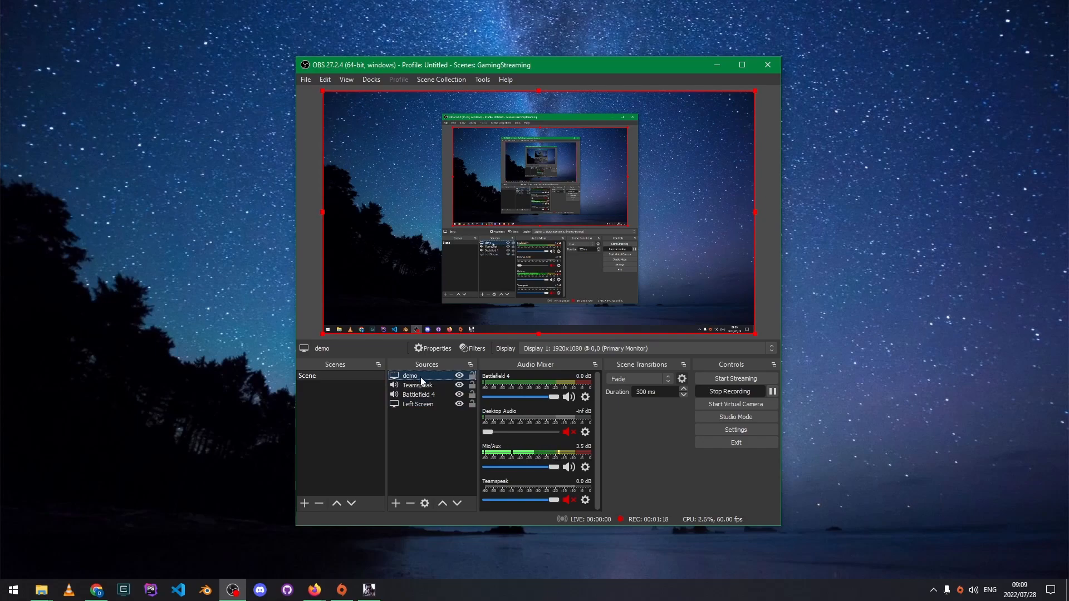
click(411, 503)
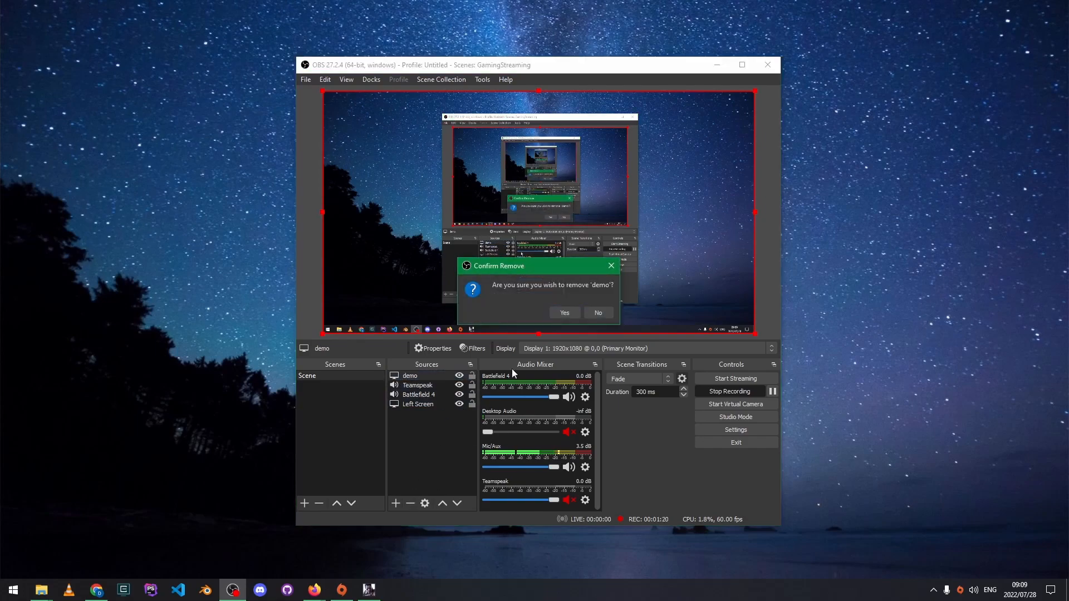
click(563, 313)
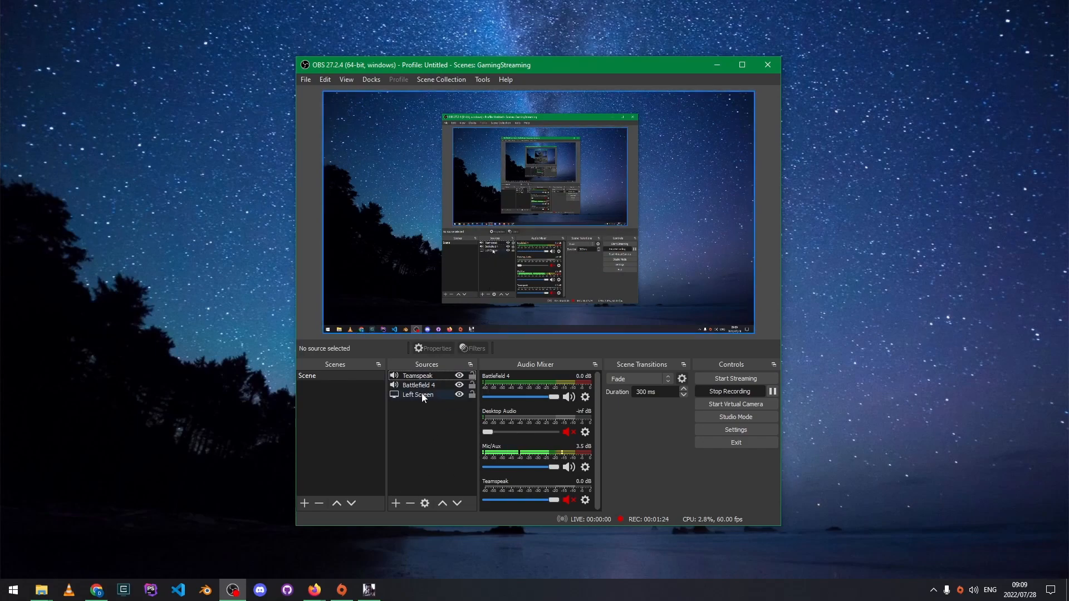
click(396, 503)
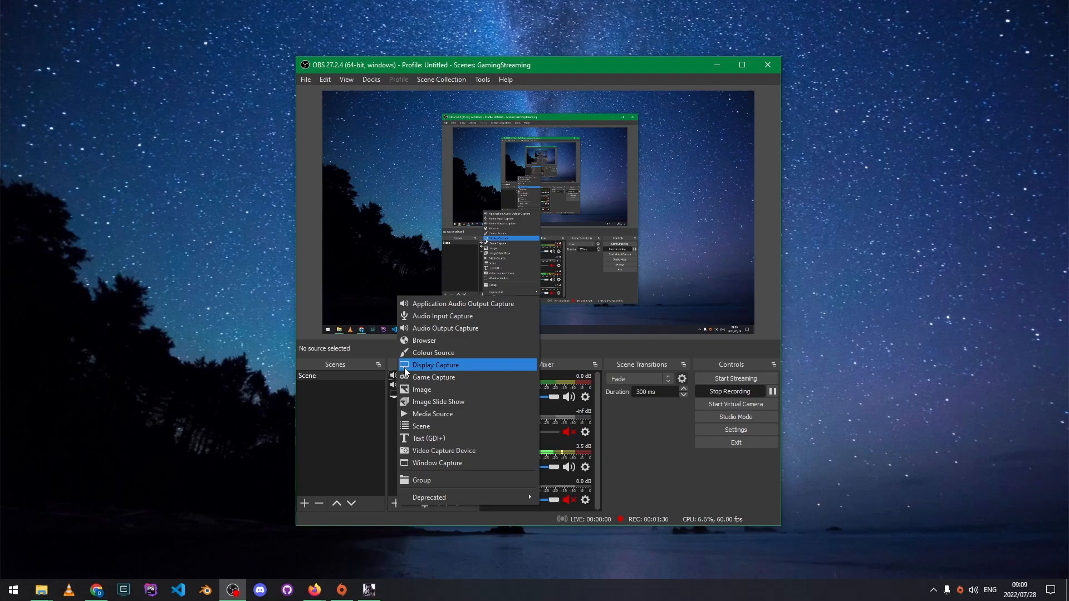
- Add a trial Display Capture source named 'jhjh' on Display 1, then delete it again
click(432, 366)
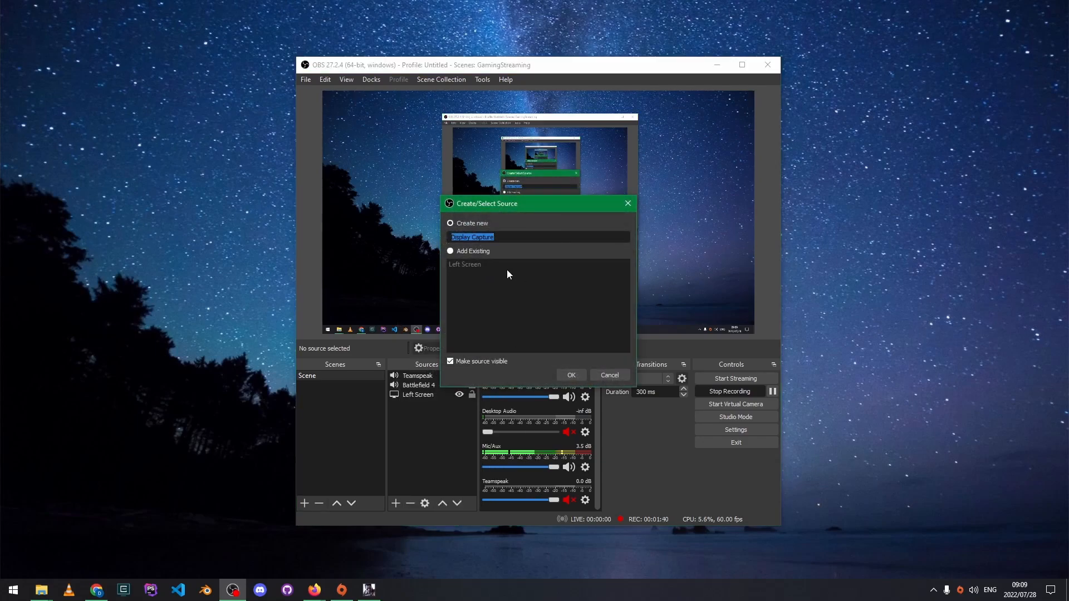
text(jhjh)
click(577, 376)
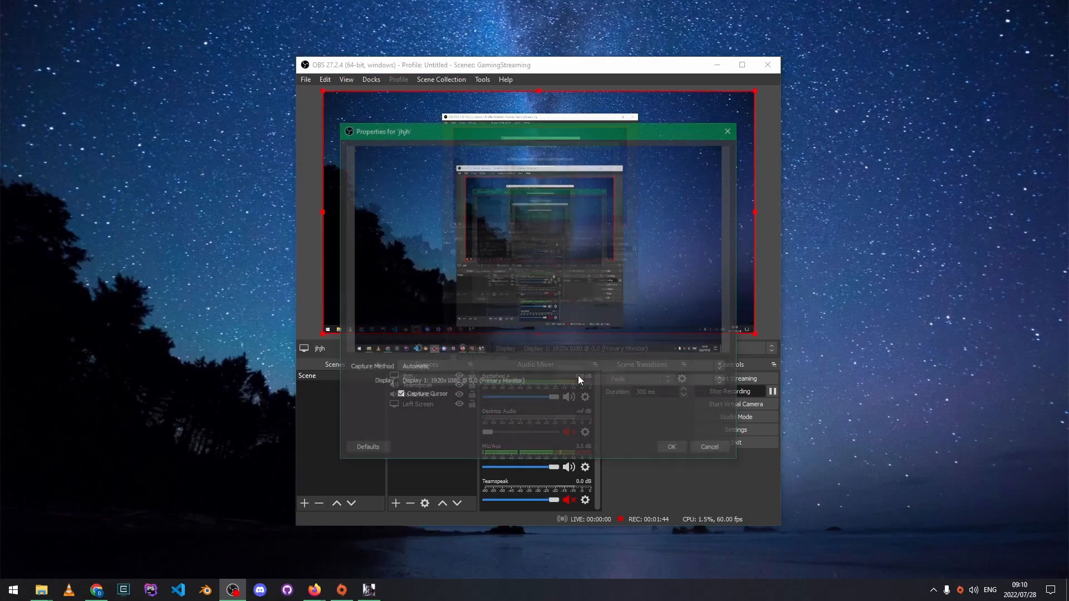
click(479, 381)
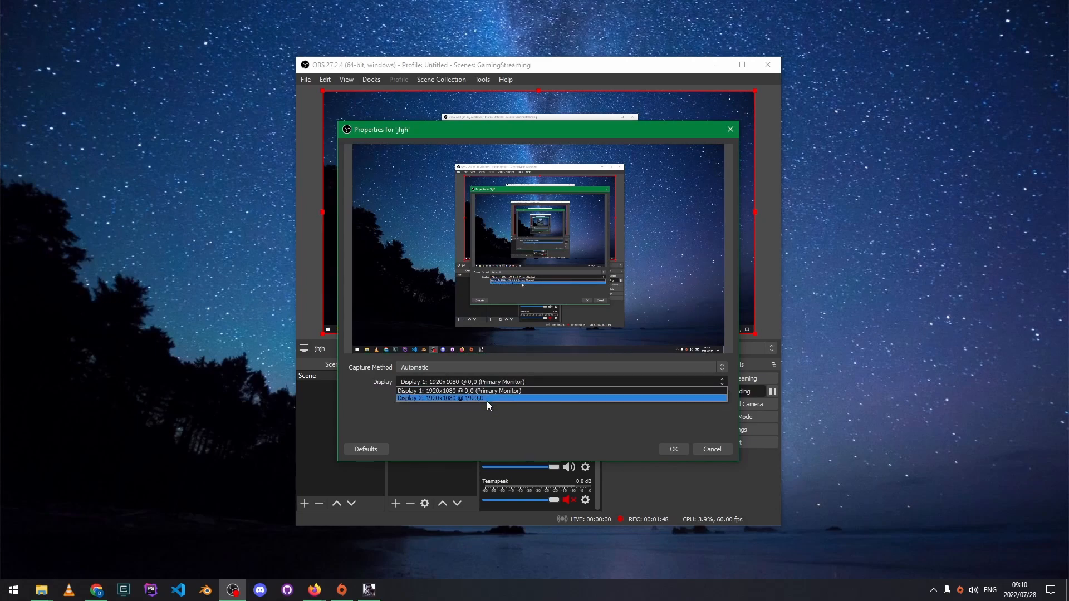
click(545, 418)
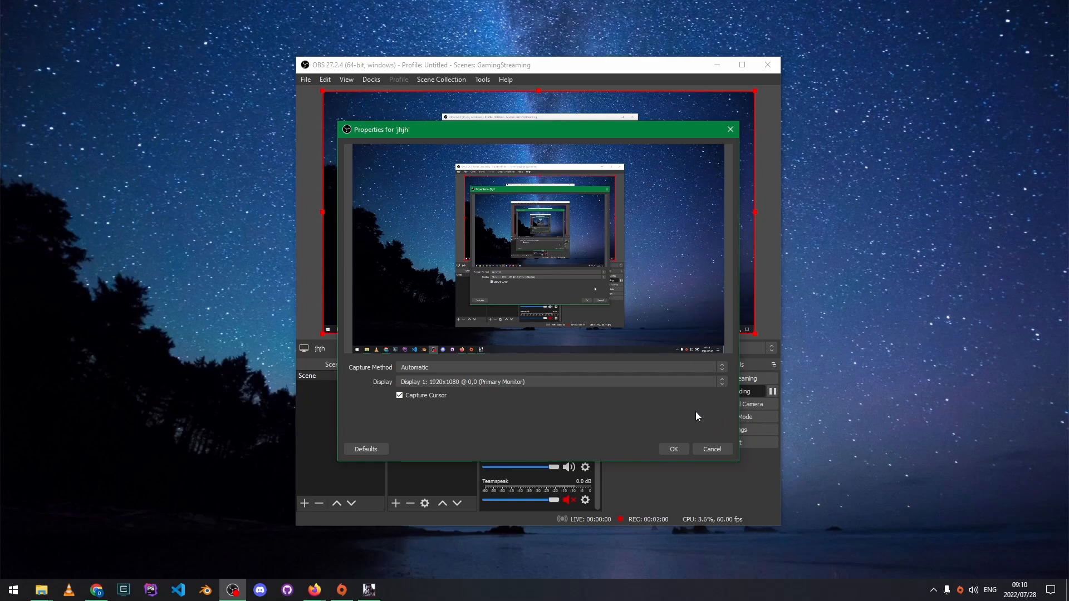
click(711, 448)
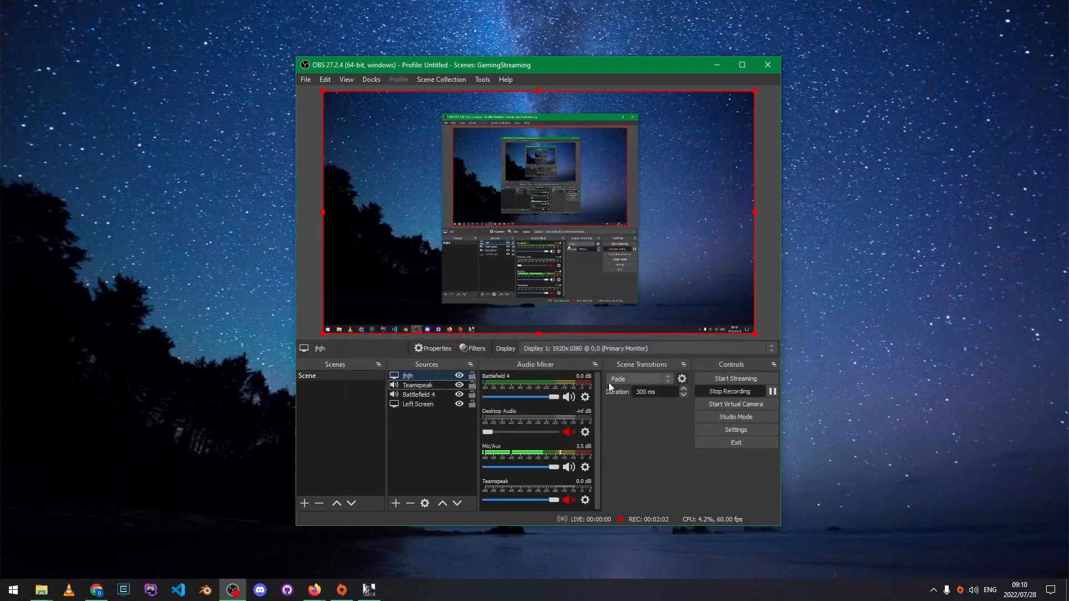
click(410, 504)
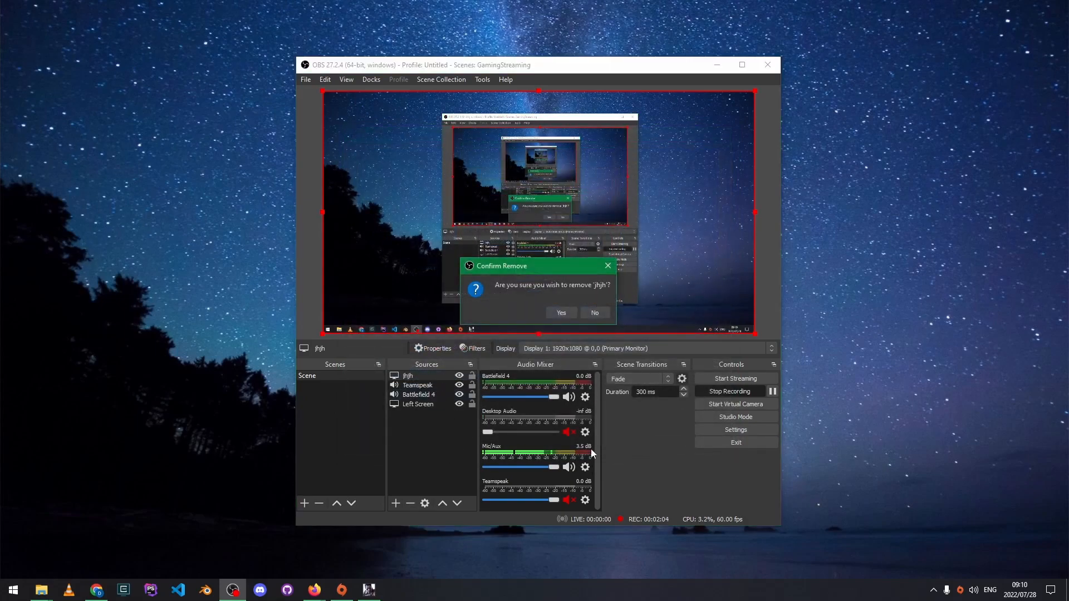
click(562, 312)
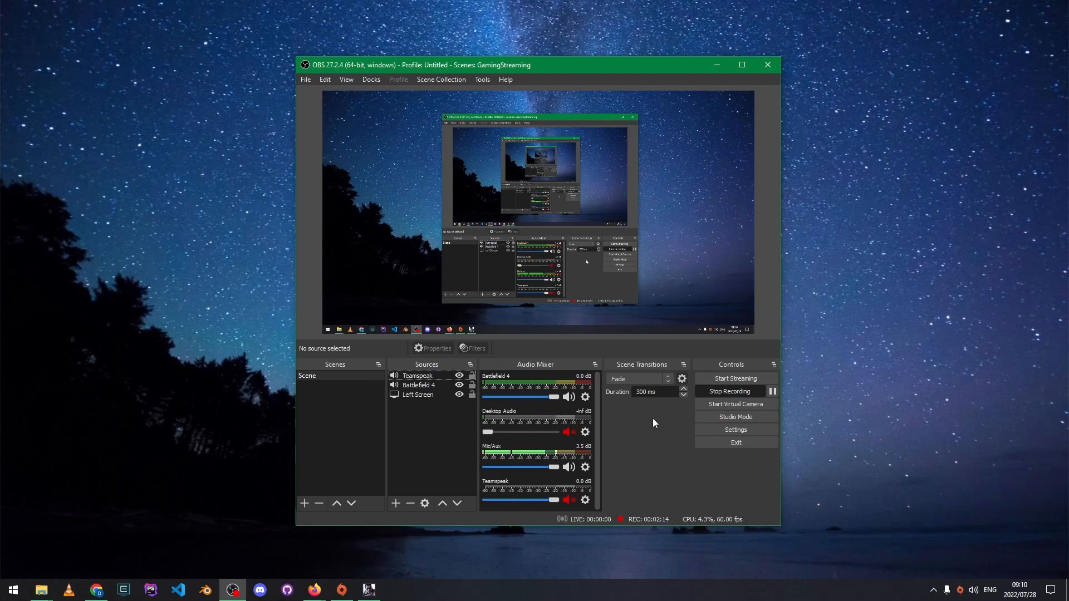
- On the Settings Stream page for YouTube - RTMPS, switch to Use Stream Key (advanced)
click(739, 428)
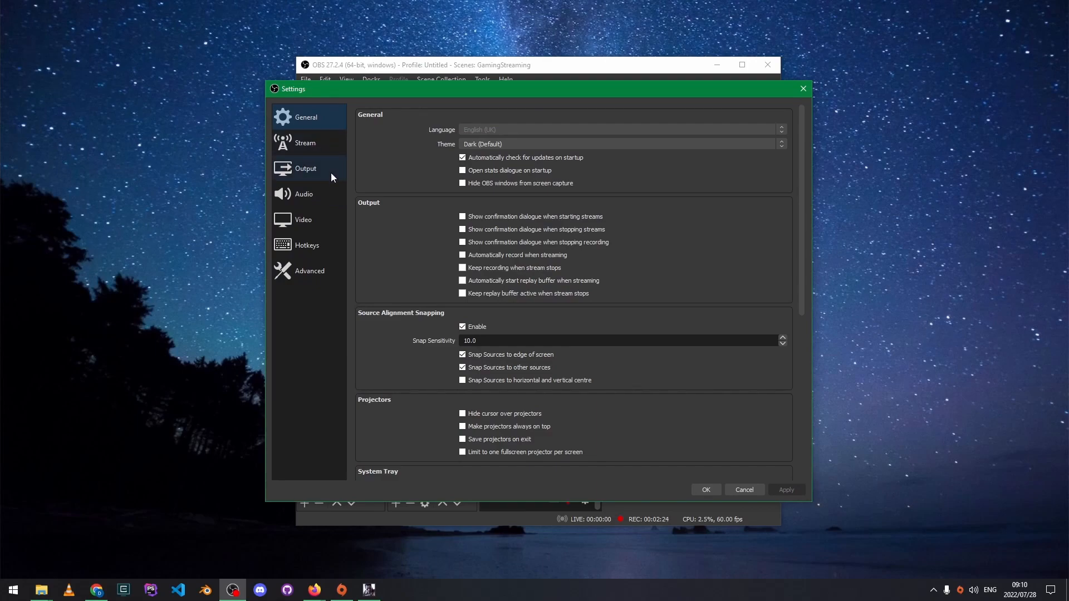
click(318, 146)
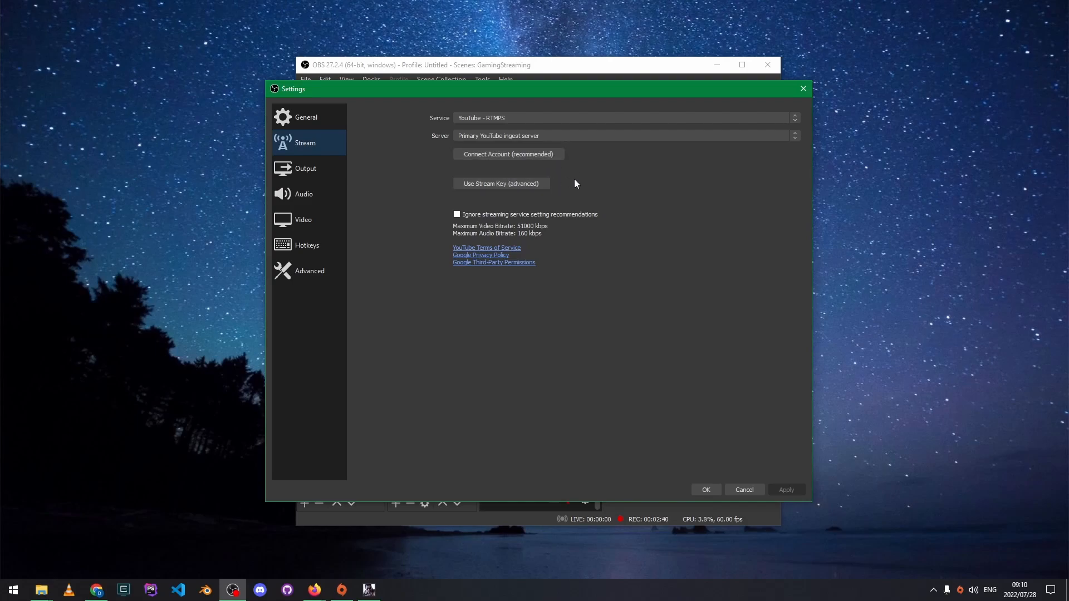
click(512, 183)
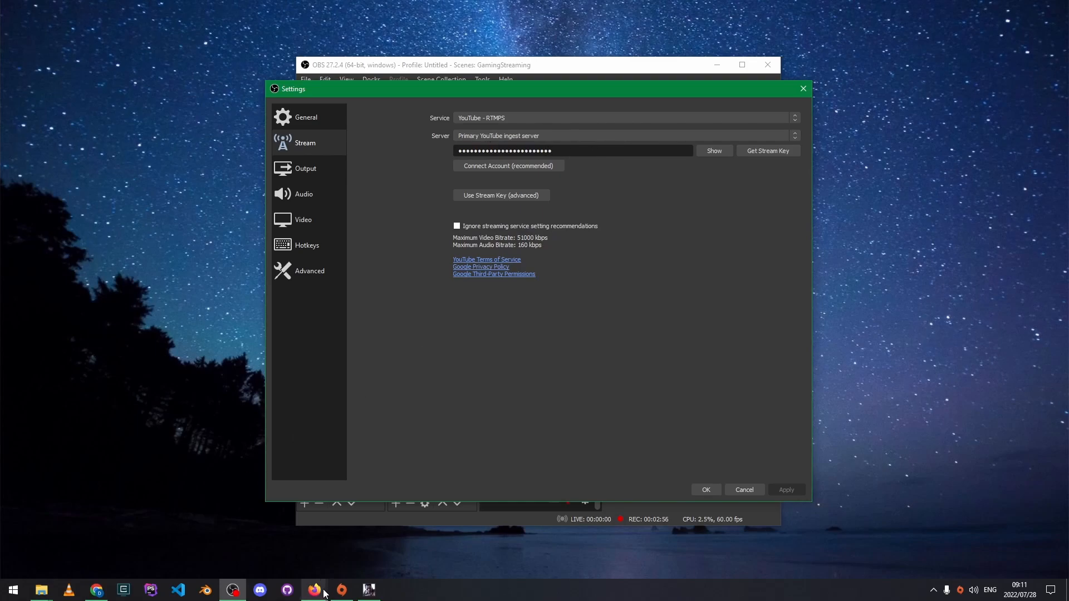
mouse_move(326, 593)
click(226, 538)
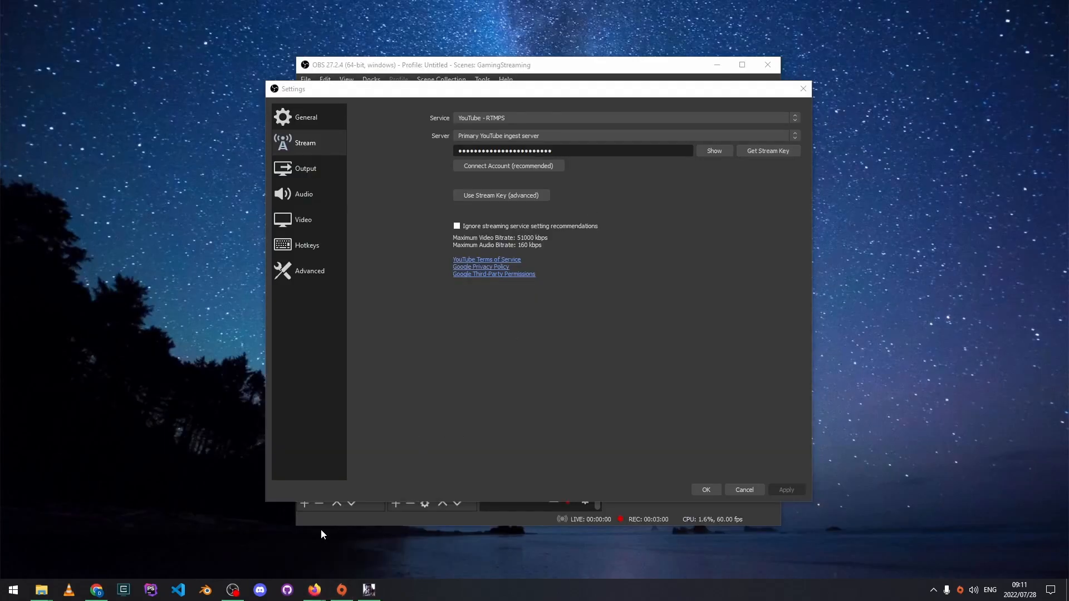
- View the stream key and URL on YouTube Studio's Go live page, then return to the win-capture-audio GitHub tab
mouse_move(315, 591)
click(240, 537)
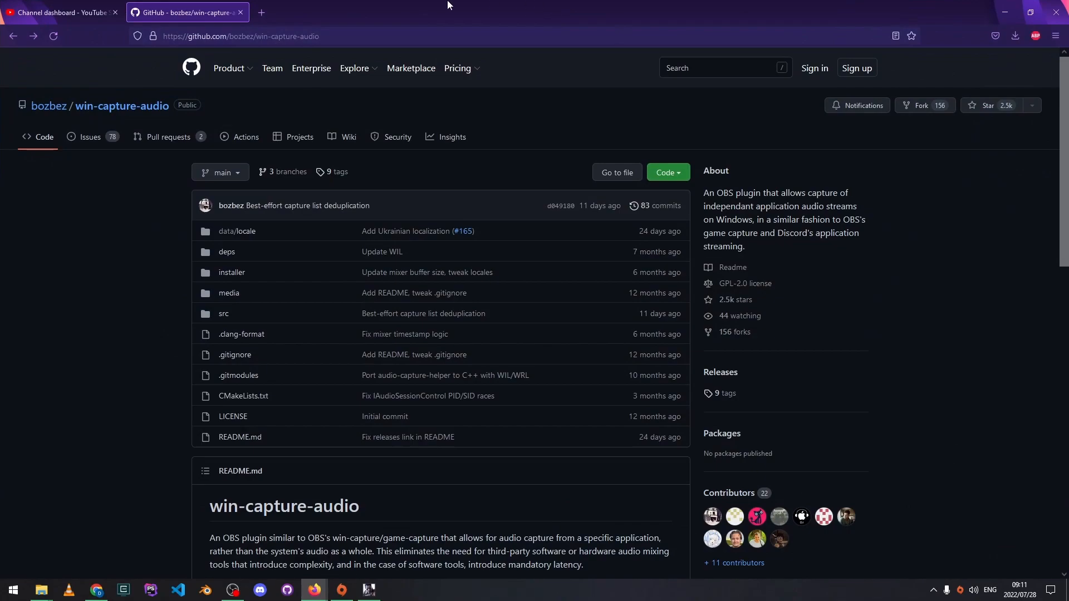
key(ctrl+Tab)
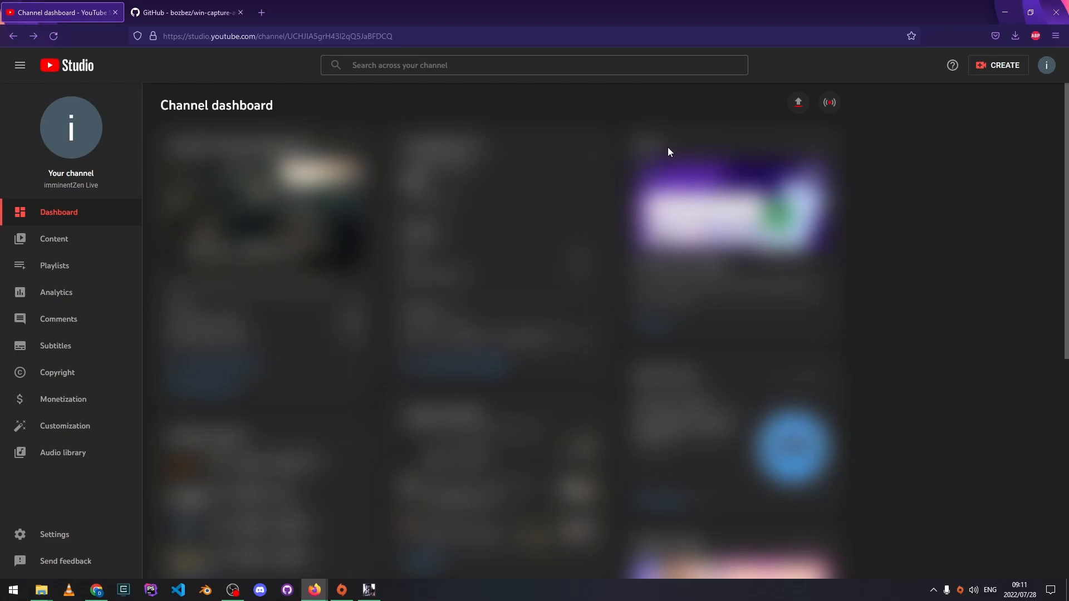
click(831, 105)
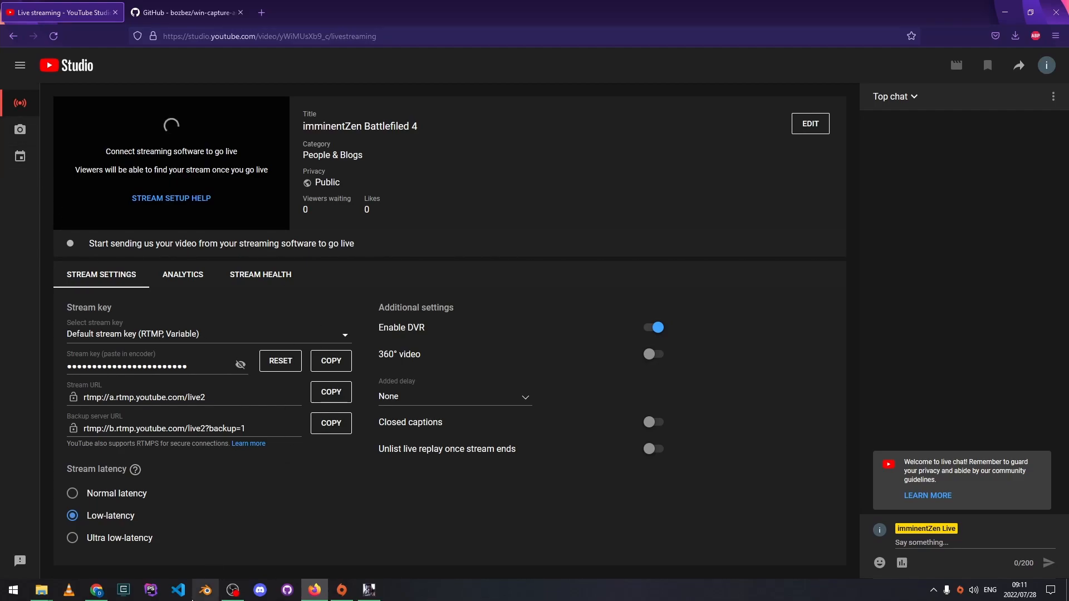
click(195, 6)
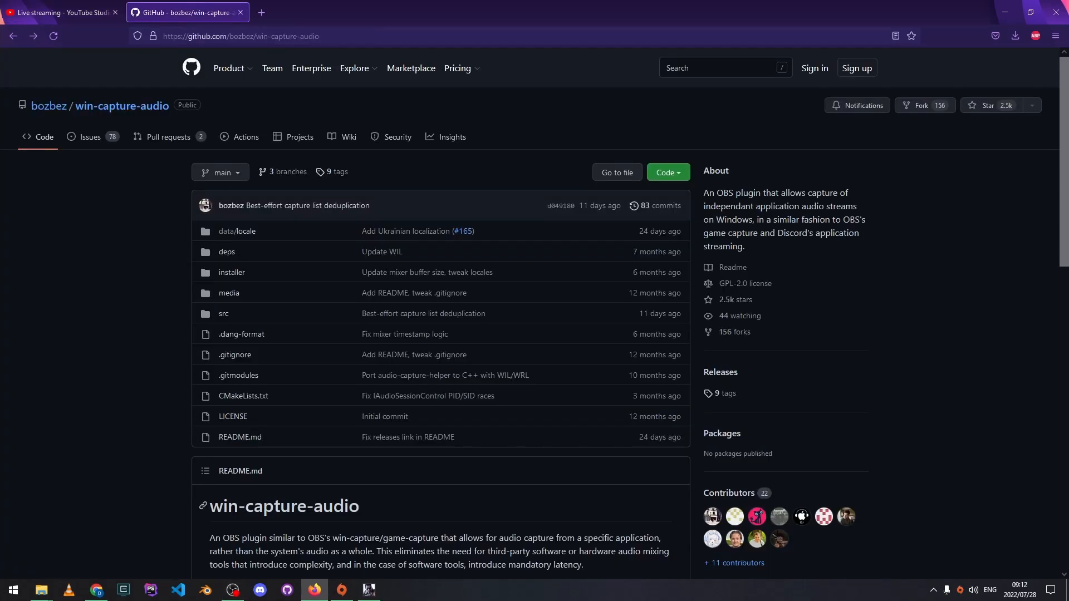
- Look over the Output and Audio pages in OBS Settings, then cancel without saving
click(240, 593)
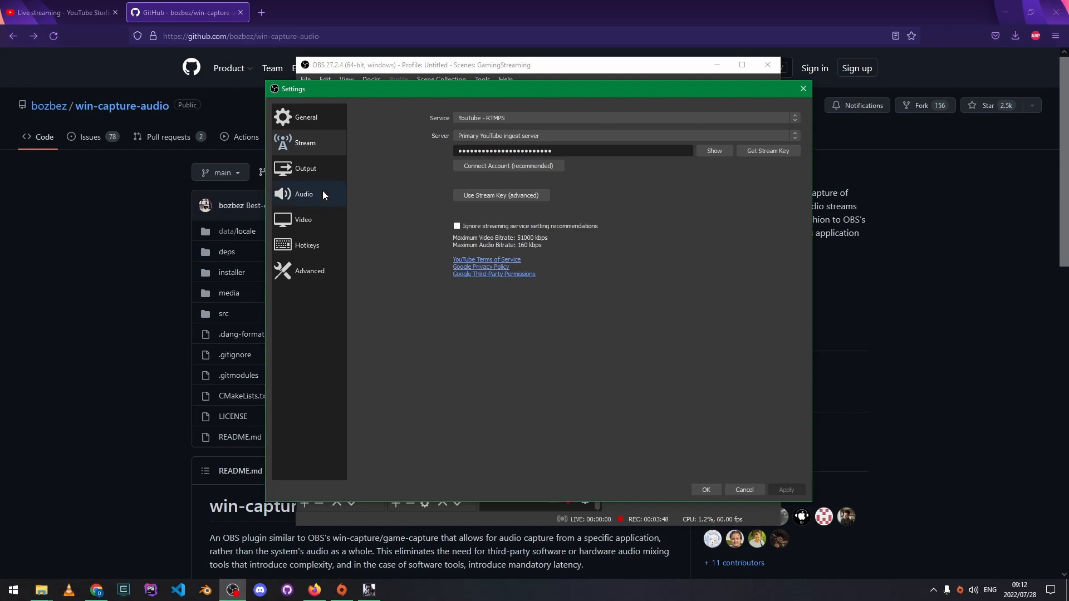
click(304, 176)
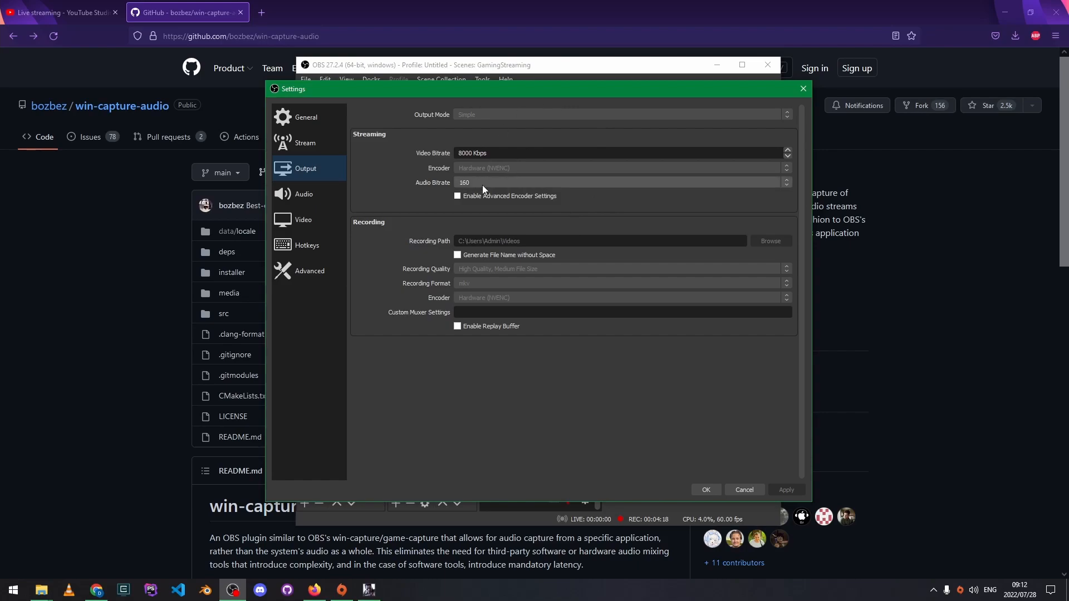
click(307, 194)
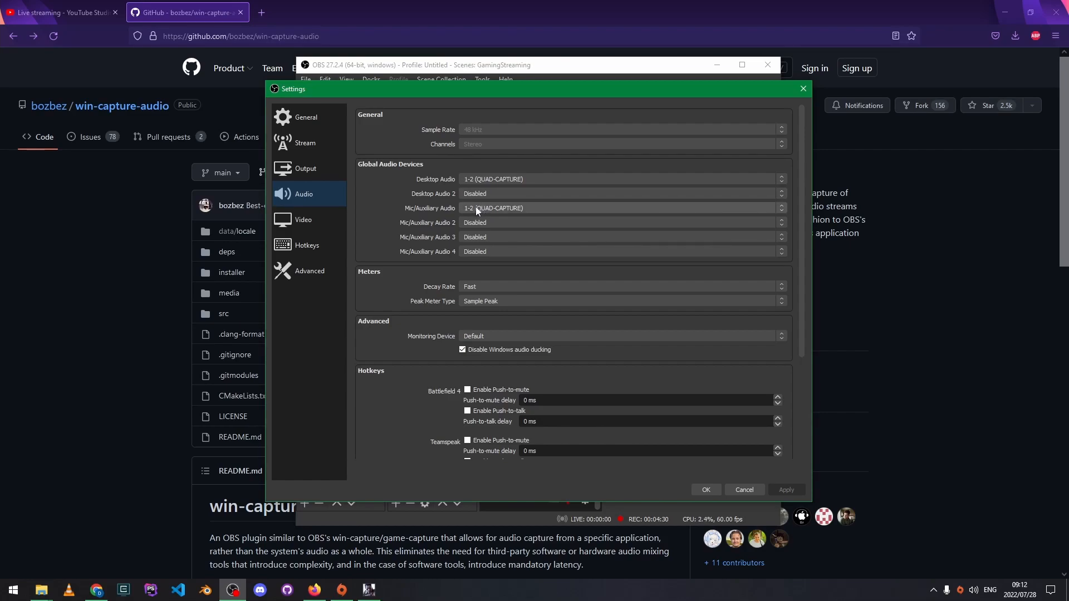
click(736, 490)
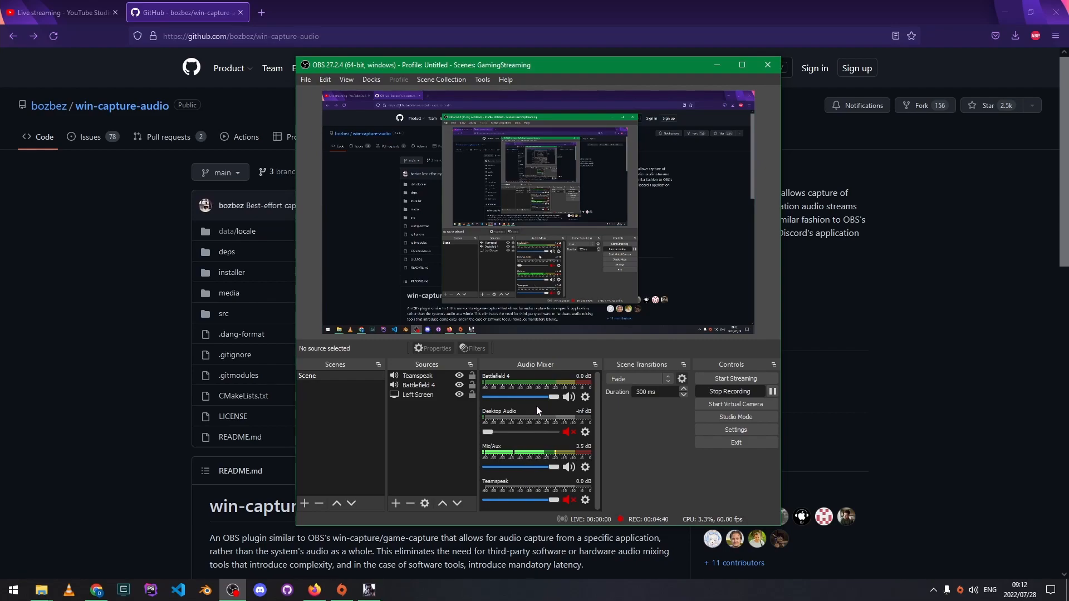
- Open the Releases list on the win-capture-audio GitHub repository page
click(440, 9)
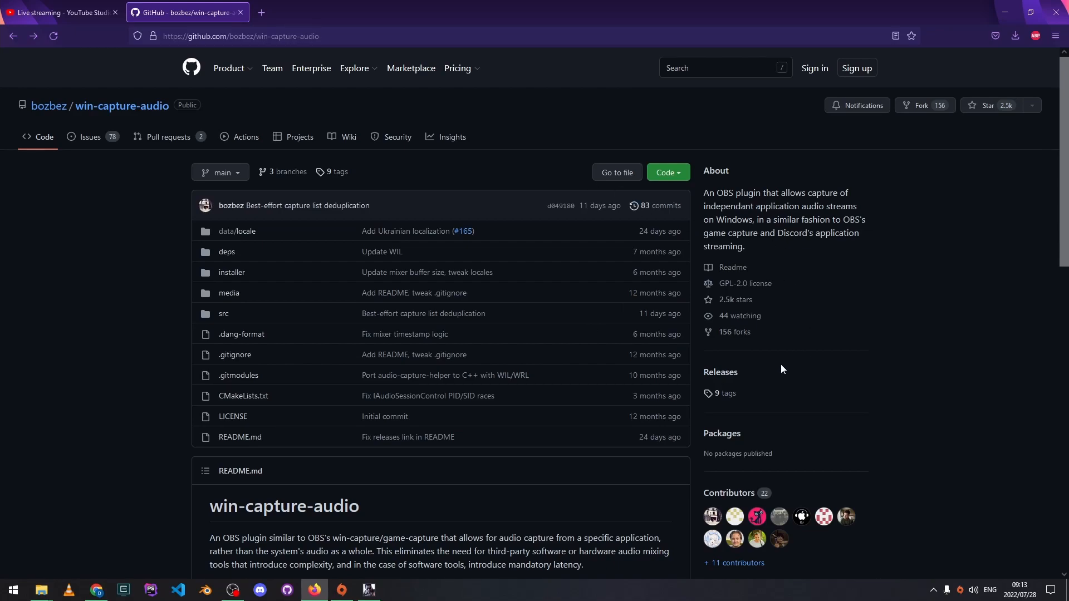
click(724, 379)
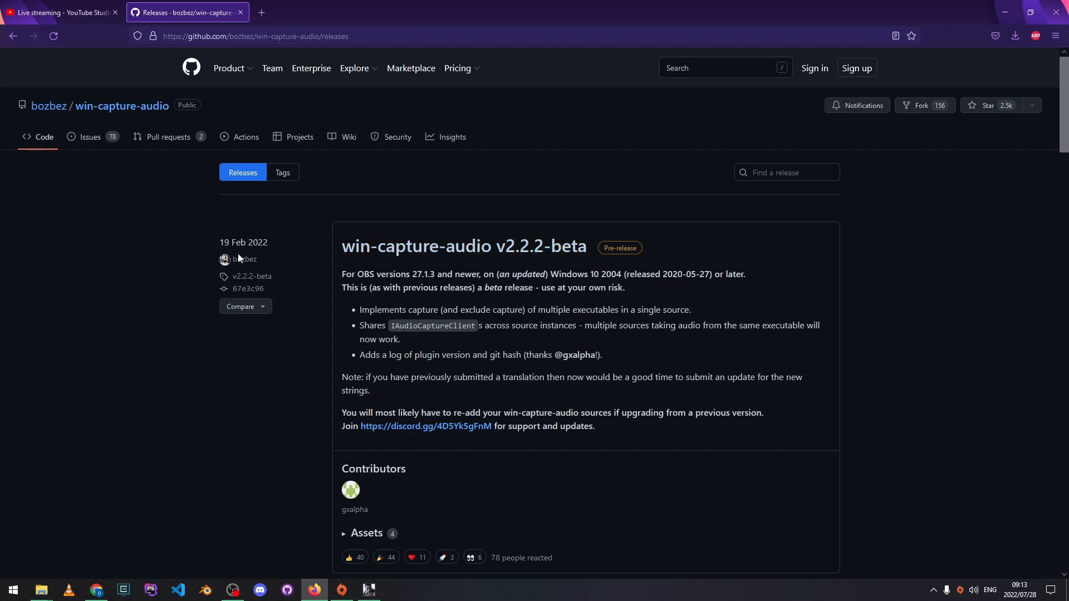
- Open the v2.2.2-beta release, inspect its setup.exe and zip assets, then minimize Firefox
click(524, 251)
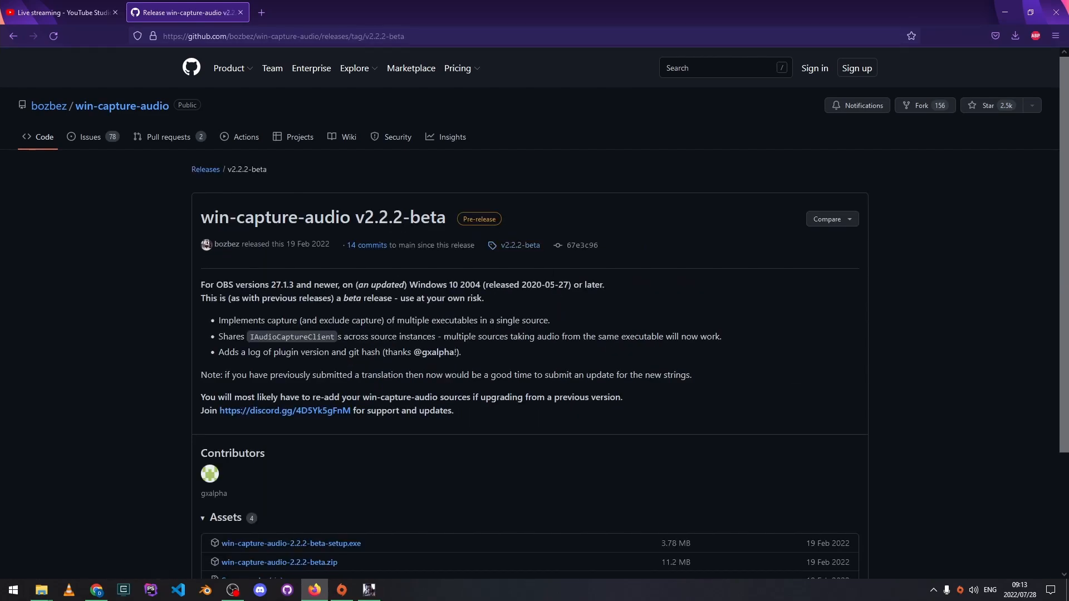
scroll(476, 359, down, 3)
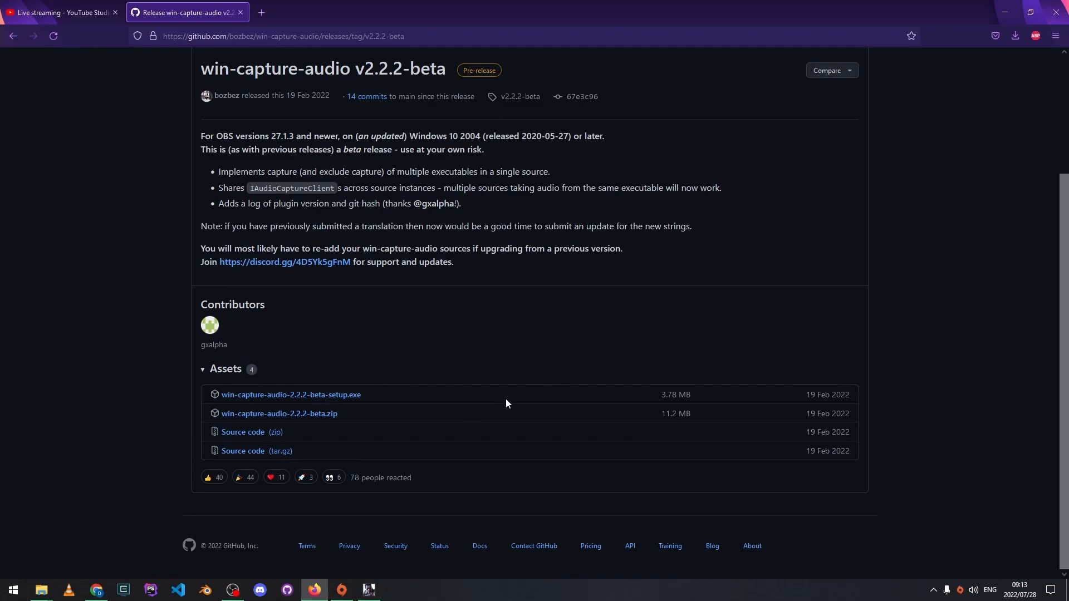
drag(411, 397, 349, 401)
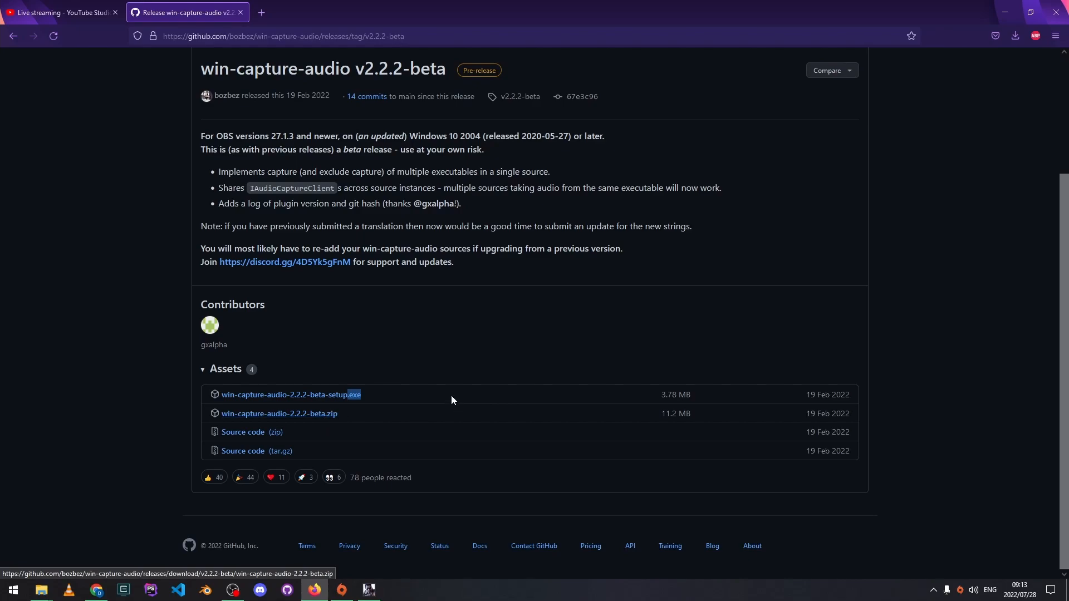
click(457, 357)
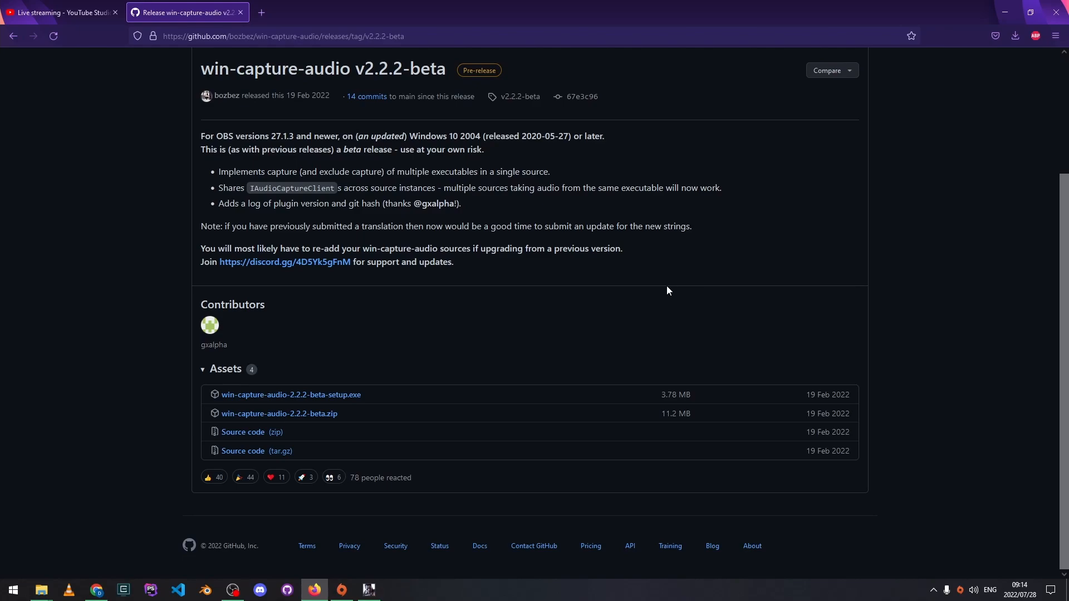
scroll(768, 294, up, 3)
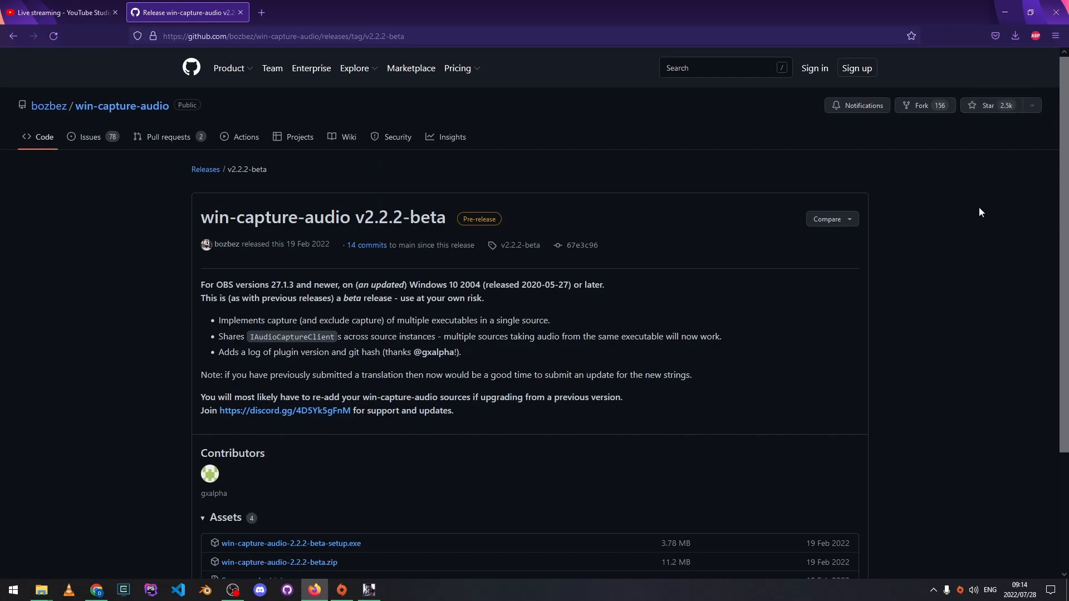
scroll(979, 209, down, 3)
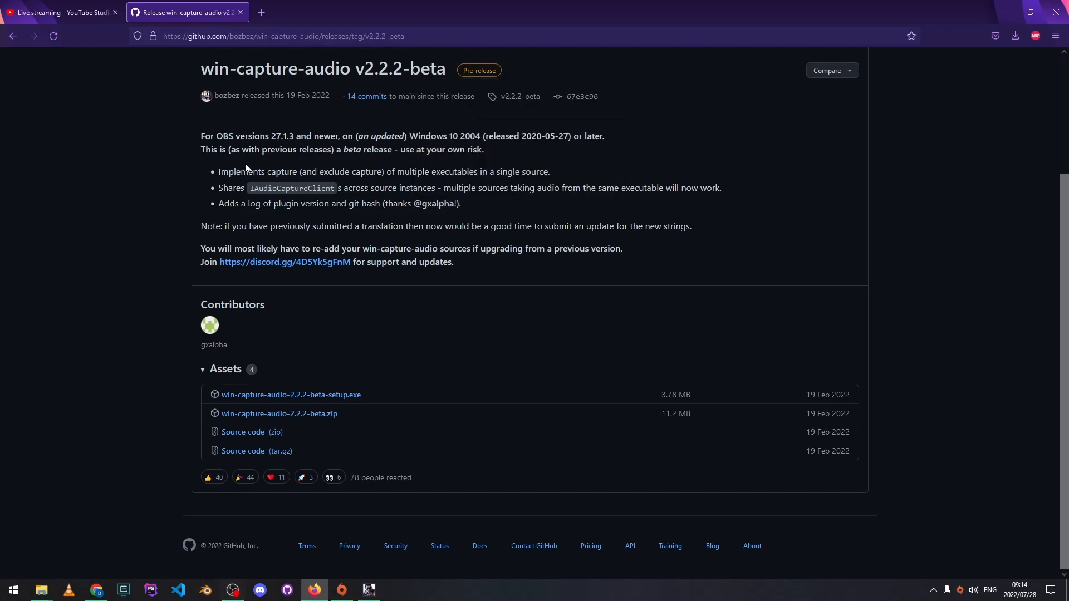
click(1007, 11)
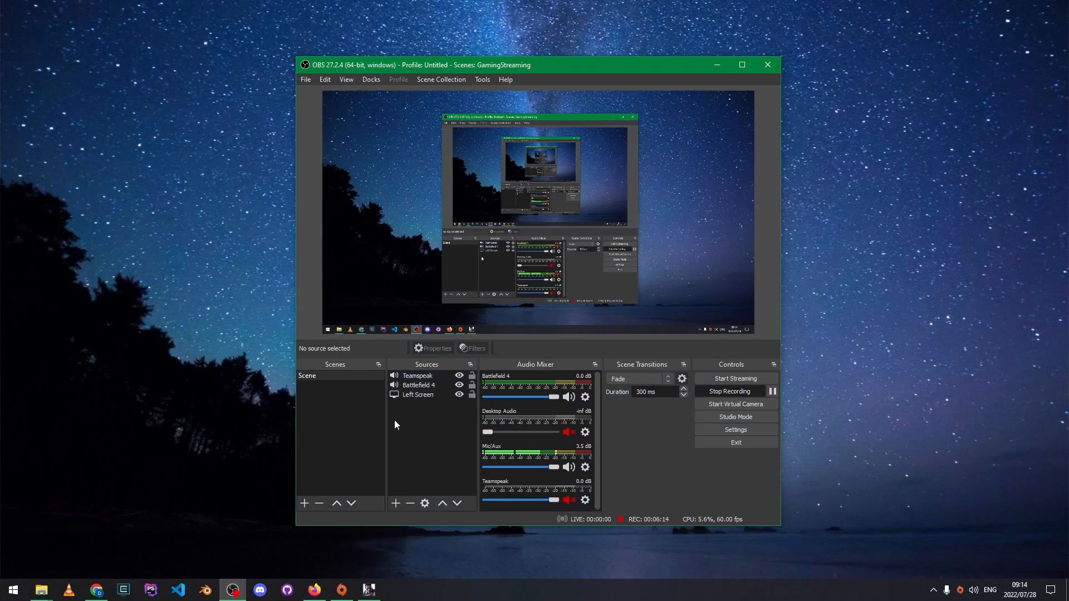
- Glance at the Add Source menu without adding anything, then open the Battlefield 4 source's properties
click(396, 503)
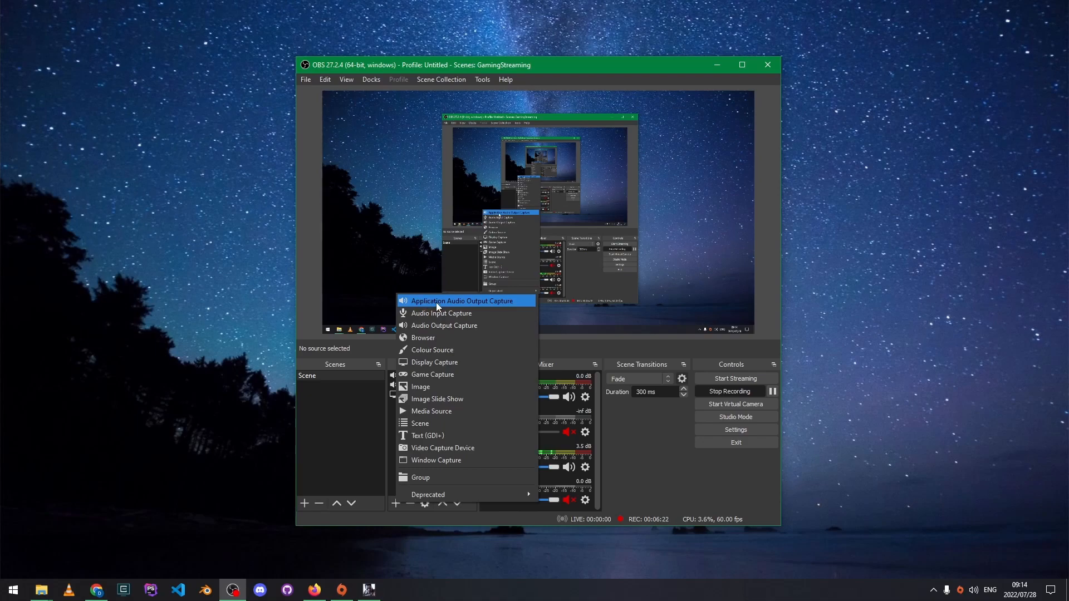
click(600, 347)
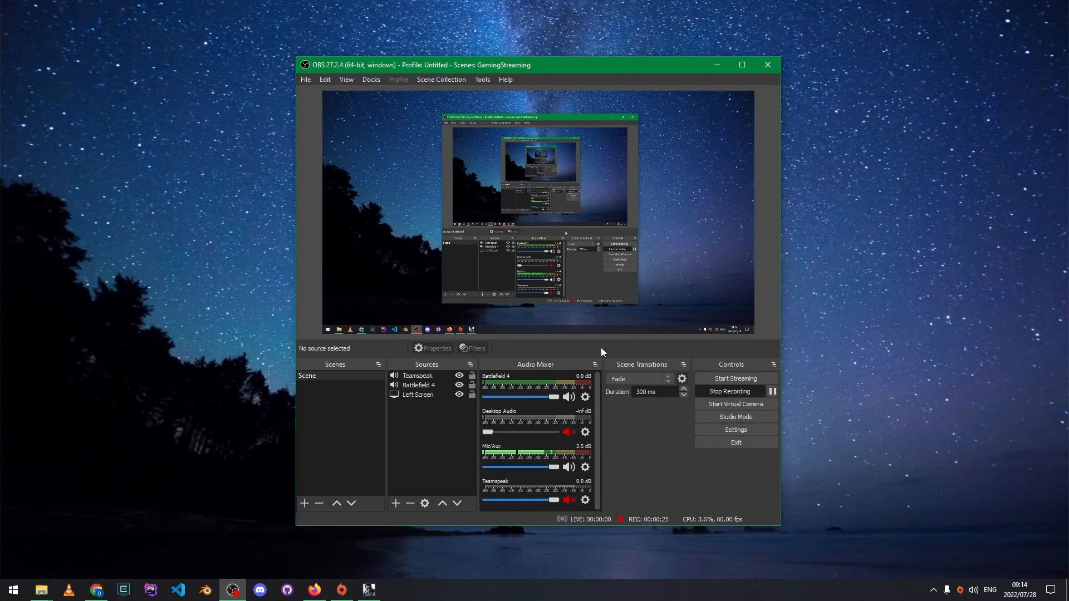
double_click(413, 387)
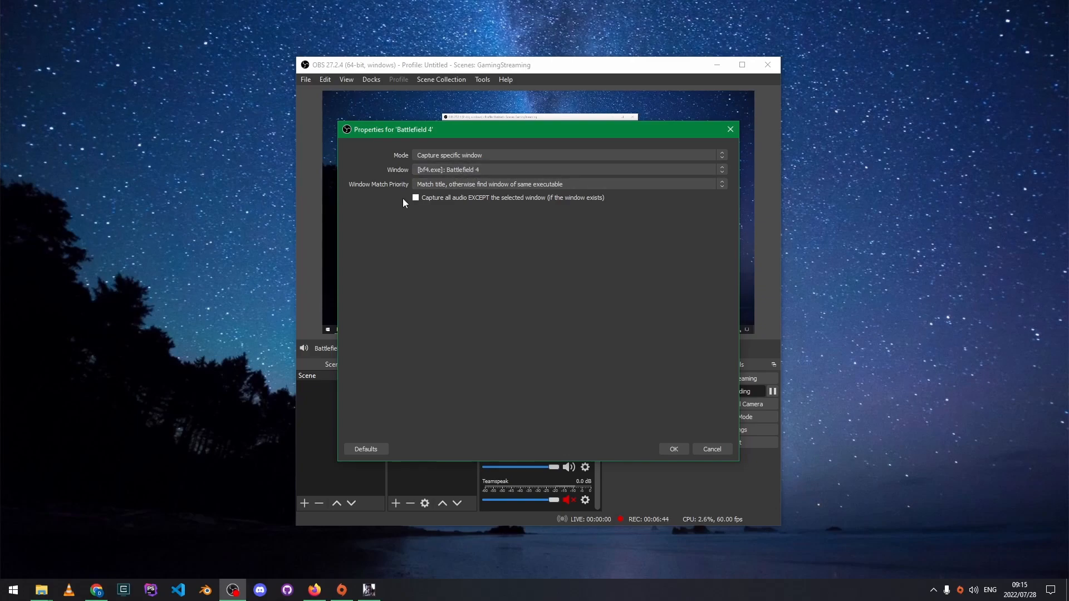
- Confirm Battlefield 4 captures the [bf4.exe]: Battlefield 4 window, then close its properties with OK
click(716, 448)
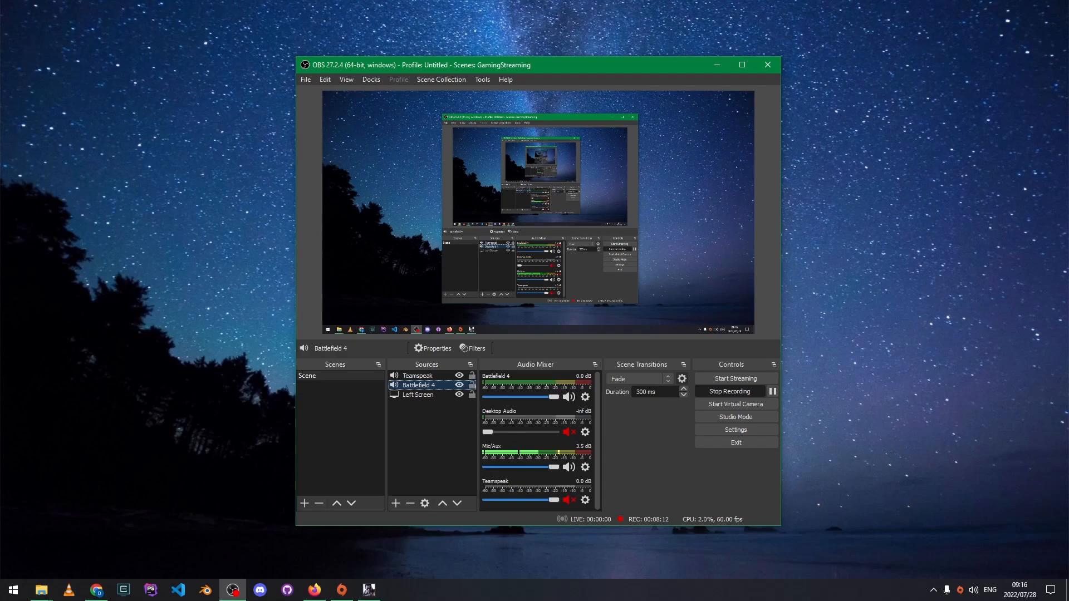
key(alt+Tab)
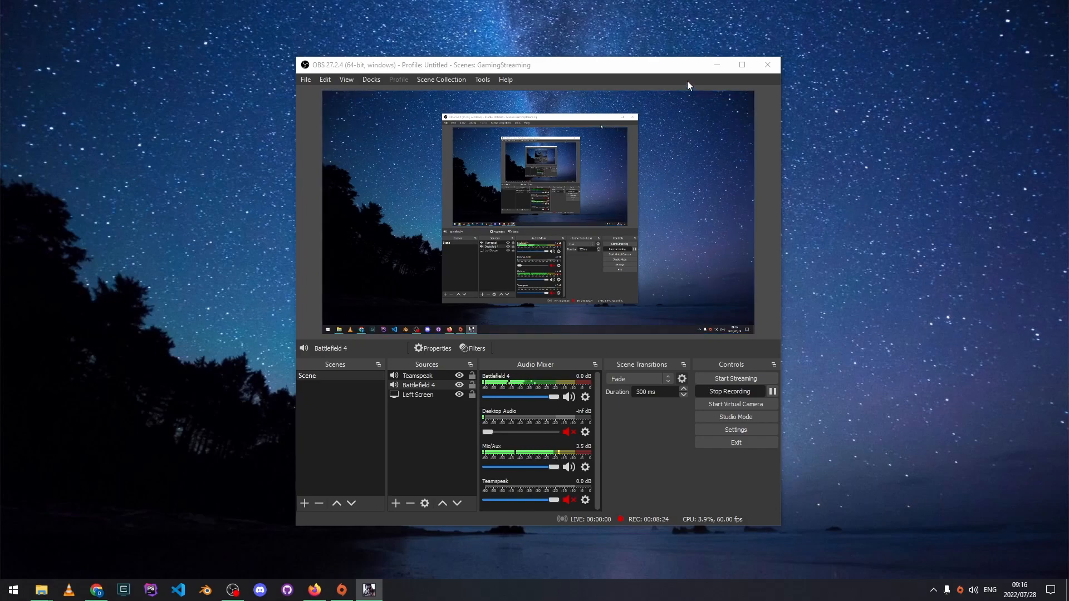
click(678, 69)
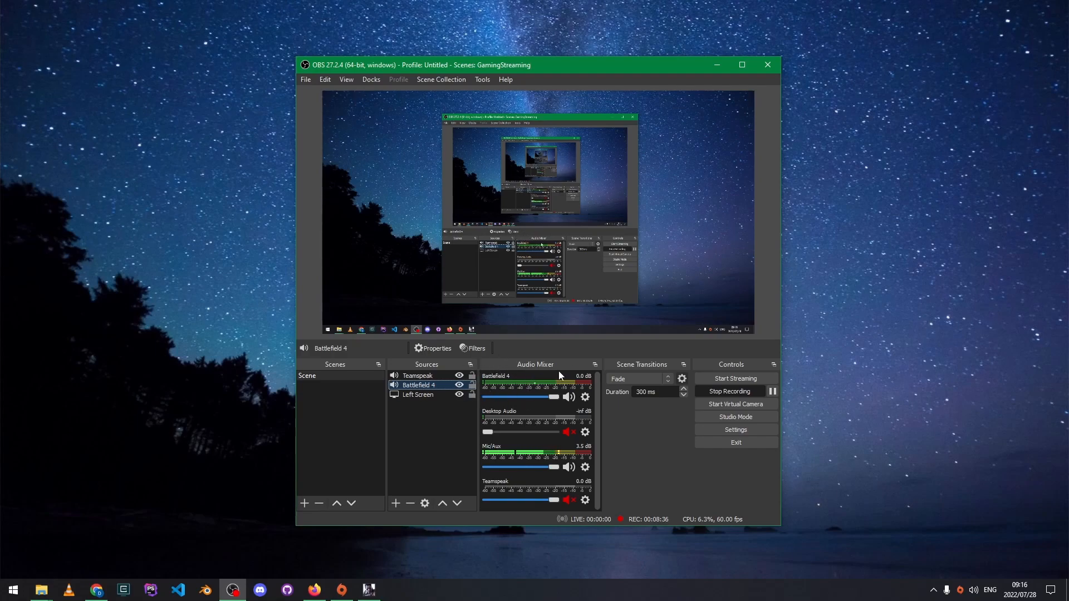
click(418, 400)
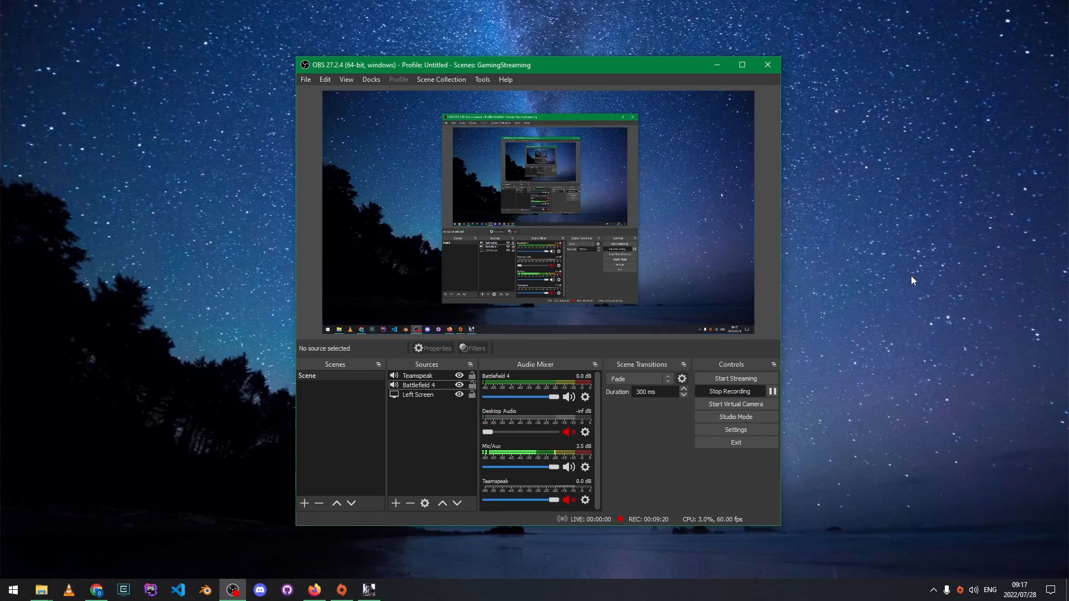
- Check the YouTube Studio live page, still waiting for streaming software to connect, then return to OBS
click(314, 590)
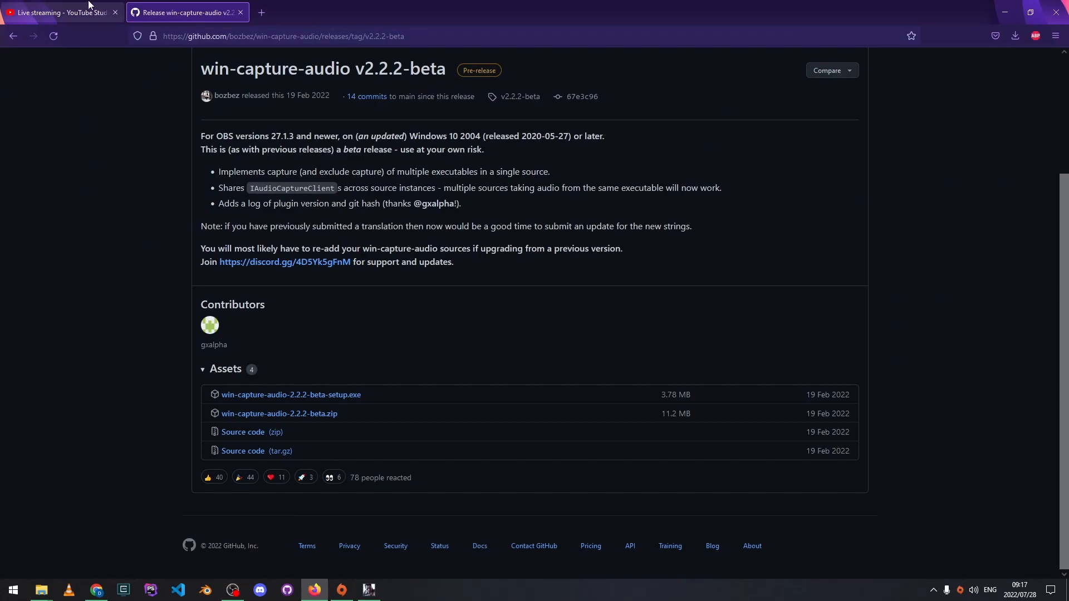
click(67, 11)
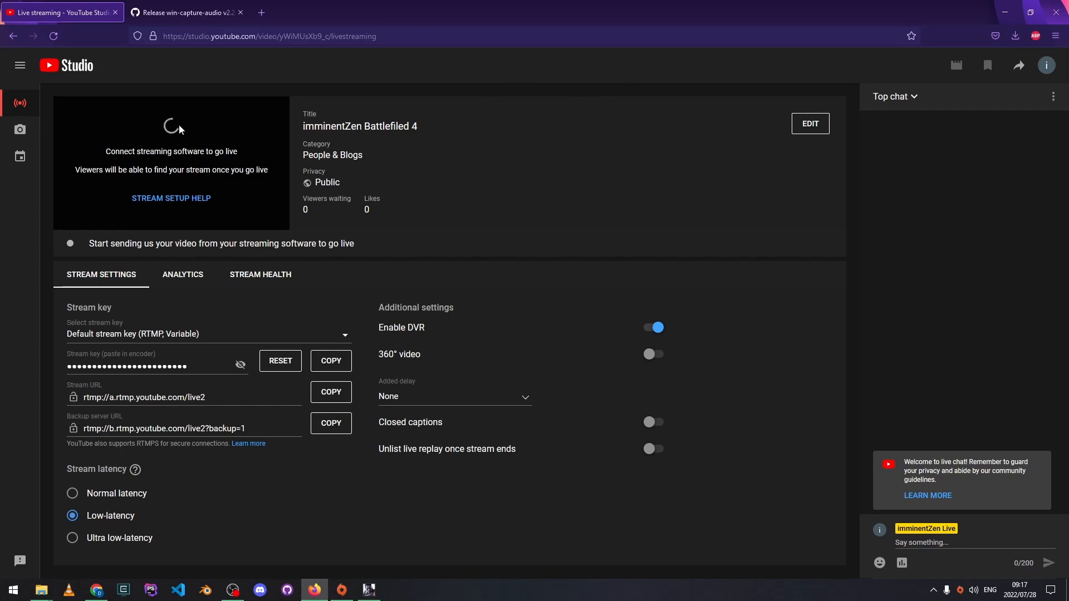
click(233, 589)
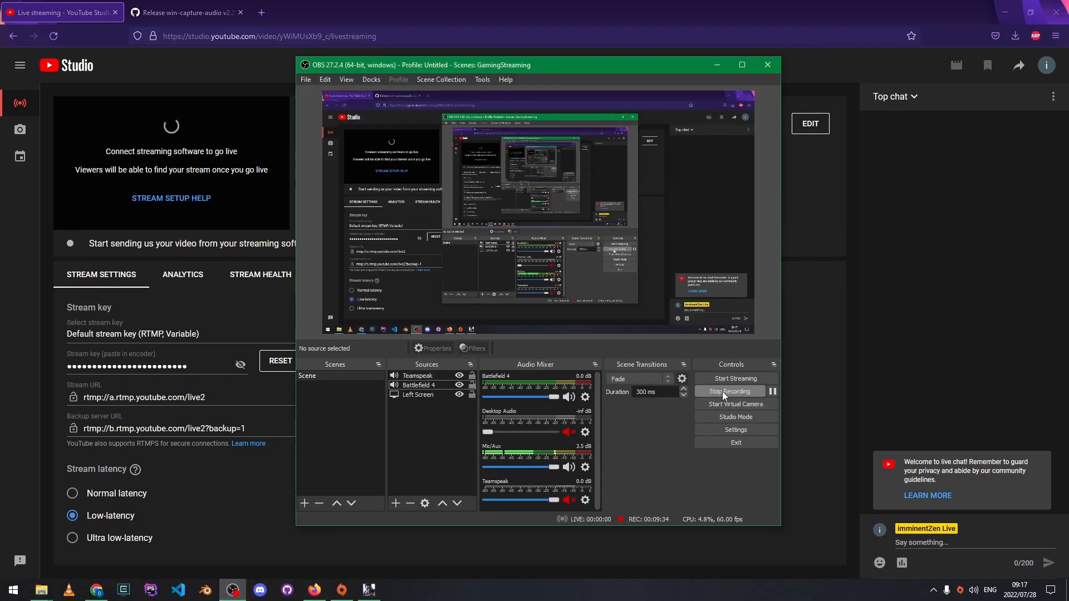